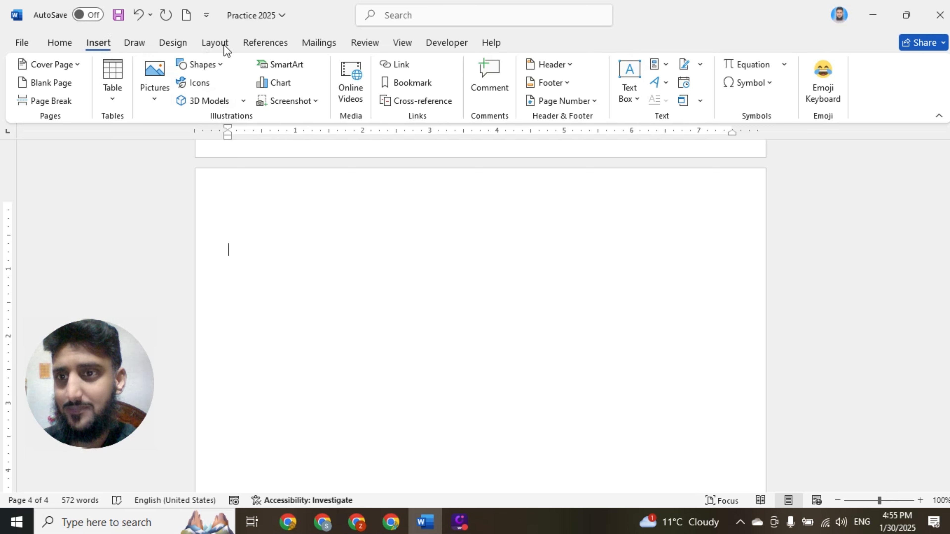
- Open the Insert Chart dialog and review the recent charts and the saved chart templates
left_click(273, 85)
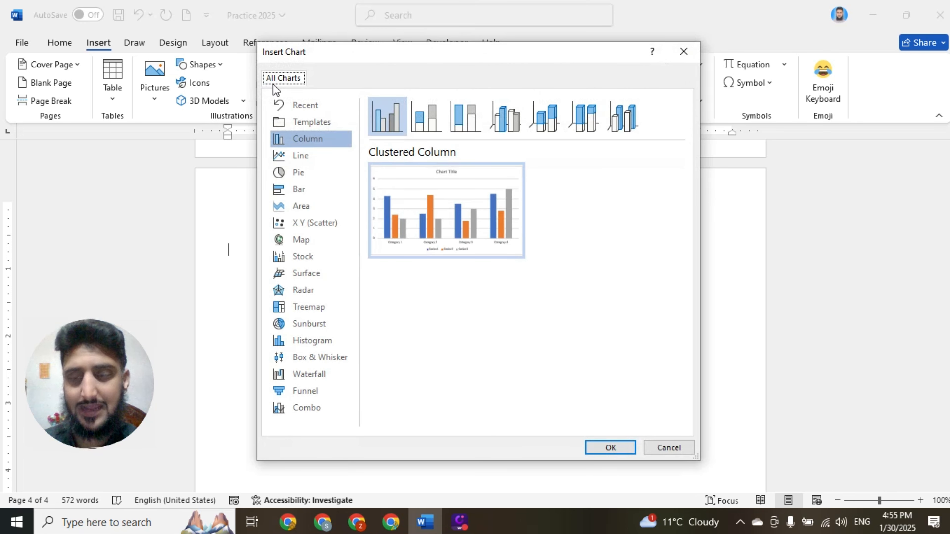
left_click_drag(407, 54, 405, 31)
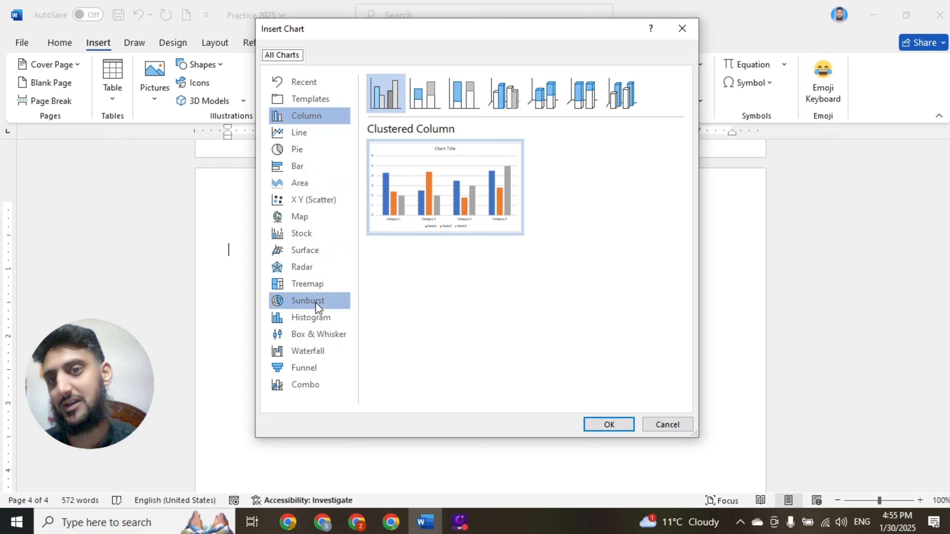
left_click(312, 85)
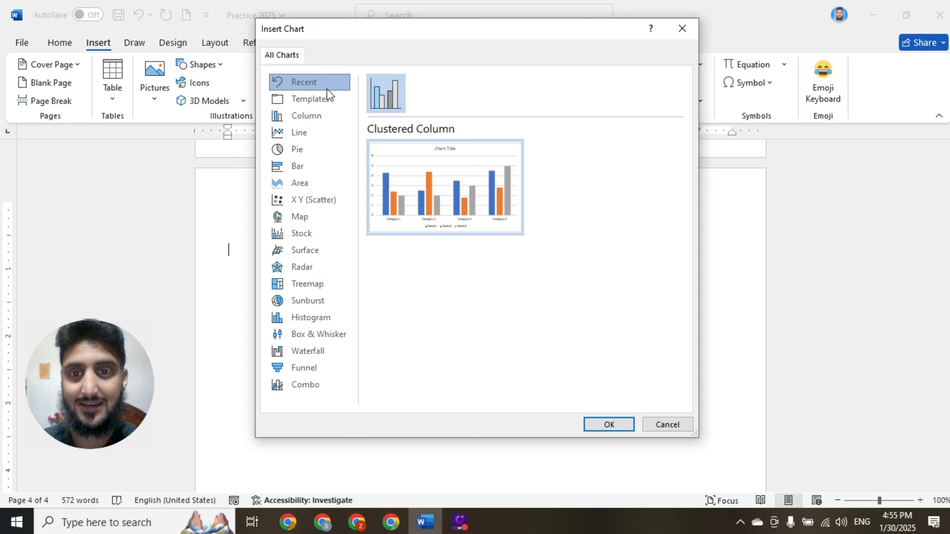
mouse_move(483, 166)
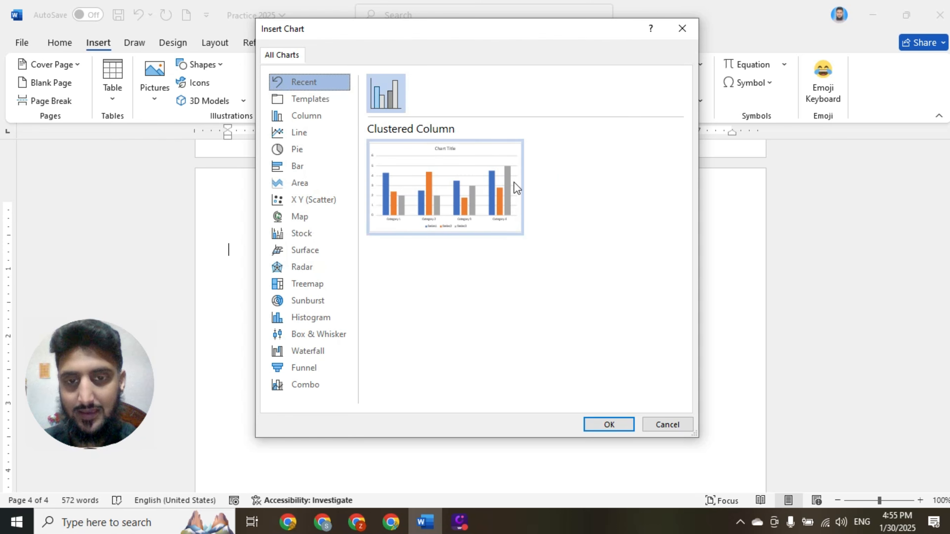
left_click(329, 100)
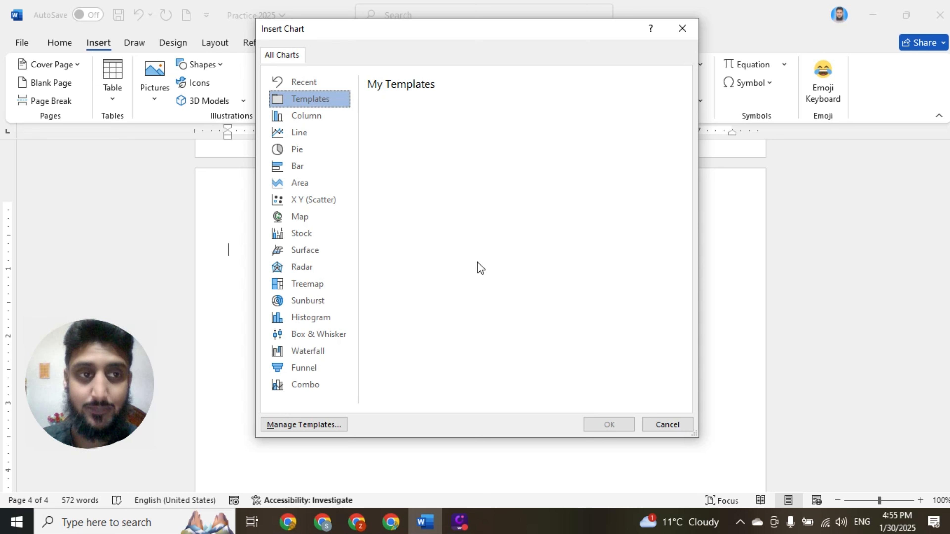
- Preview the column chart subtypes, from Stacked and 100% Stacked through the 3-D variants and back to Clustered Column
left_click(314, 118)
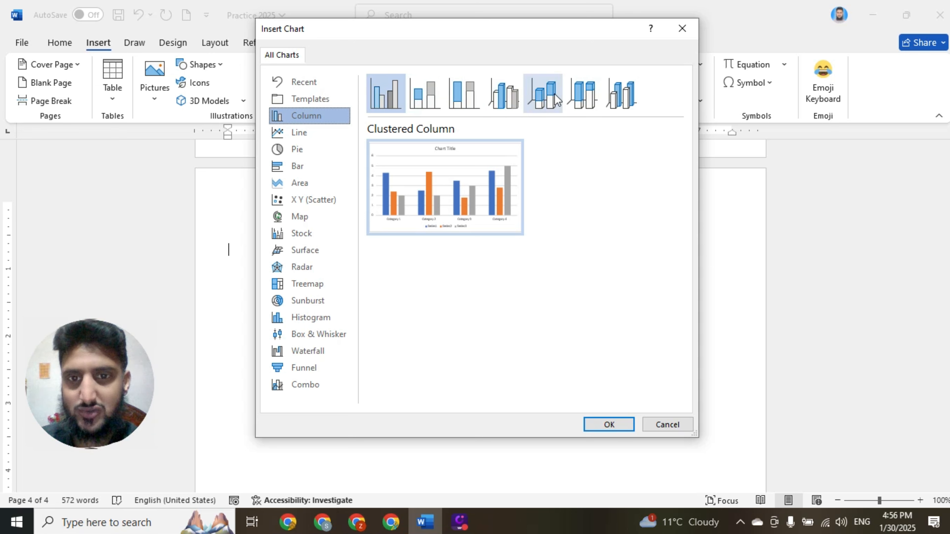
left_click(434, 90)
mouse_move(484, 159)
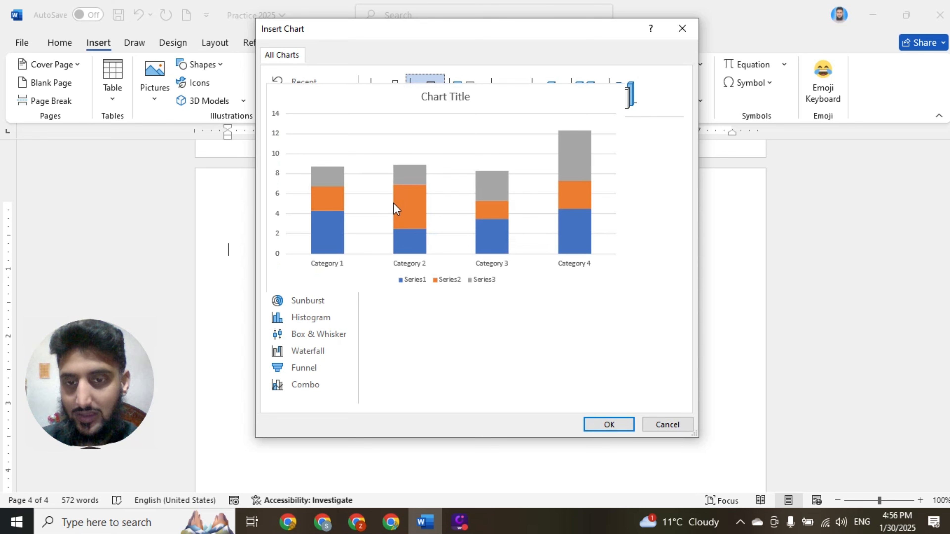
mouse_move(391, 226)
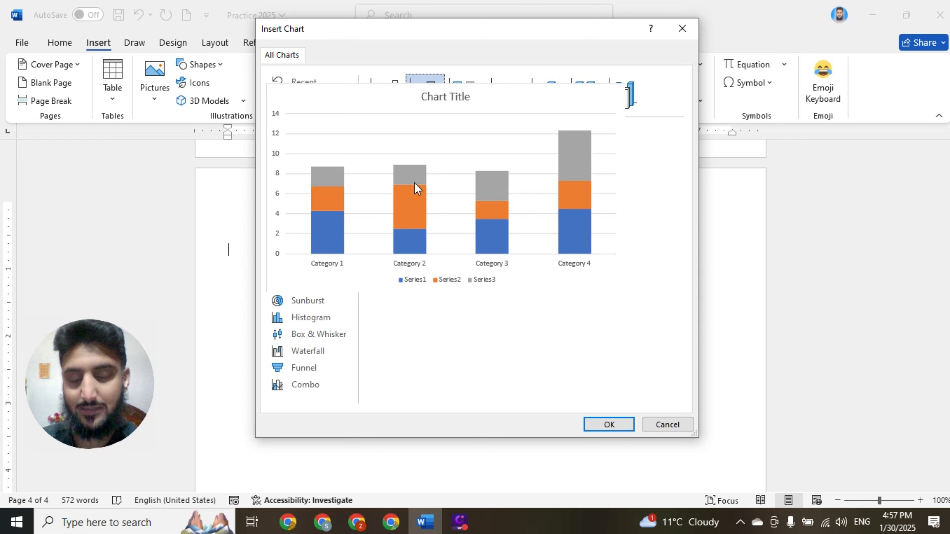
left_click(474, 99)
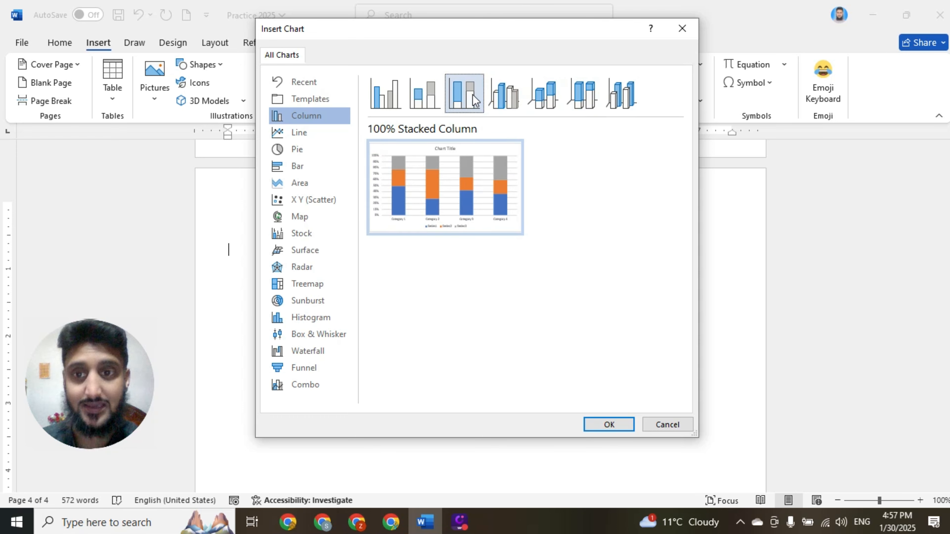
left_click(512, 100)
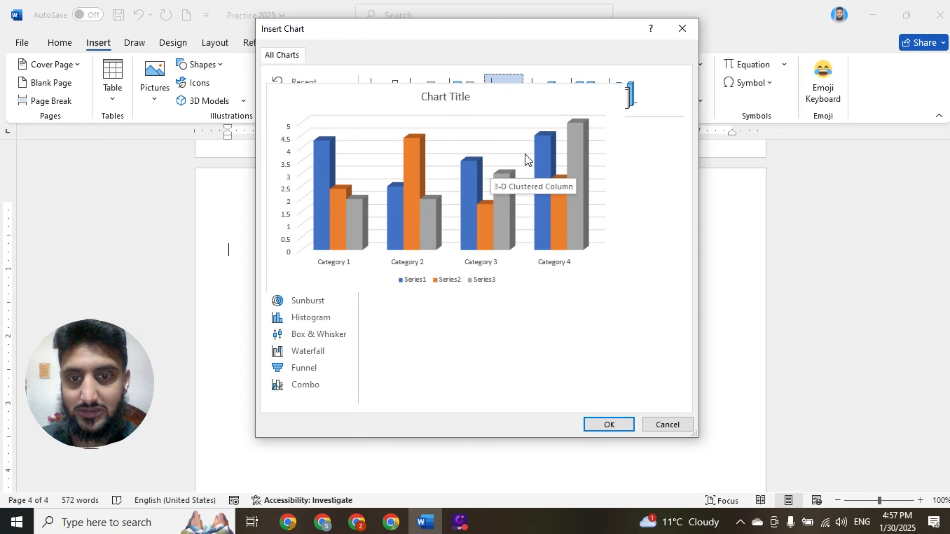
left_click(544, 95)
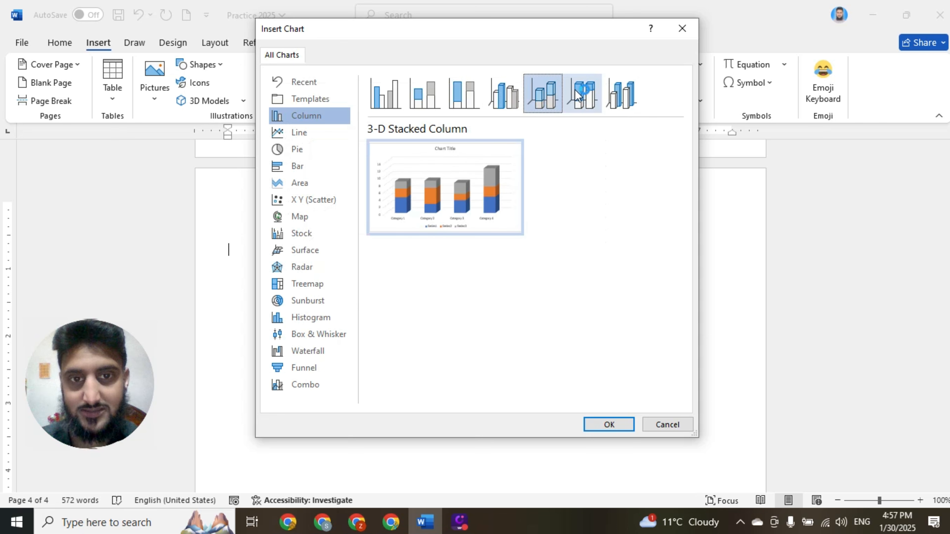
left_click(582, 95)
left_click(621, 94)
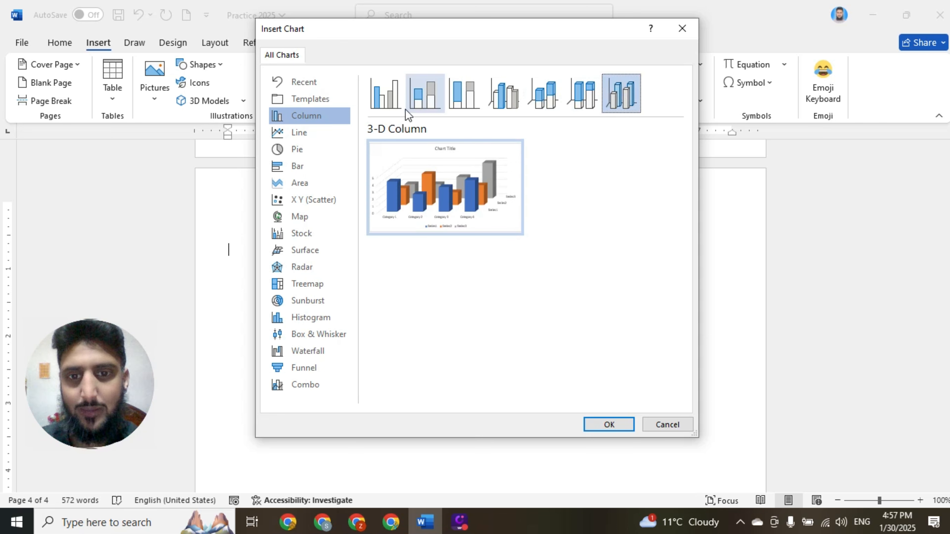
left_click(388, 103)
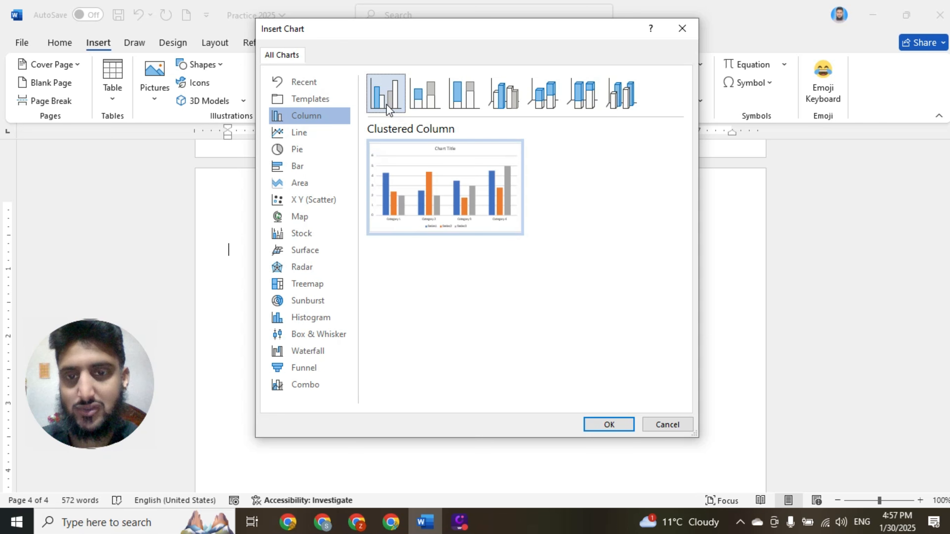
- Preview the line chart subtypes, including the stacked, marker and 3-D variants, ending on the basic Line
left_click(305, 132)
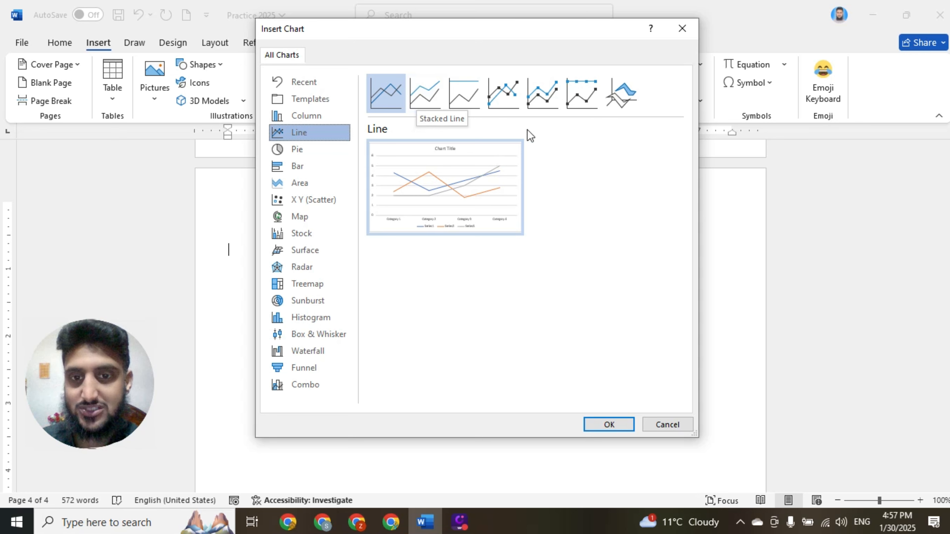
mouse_move(445, 185)
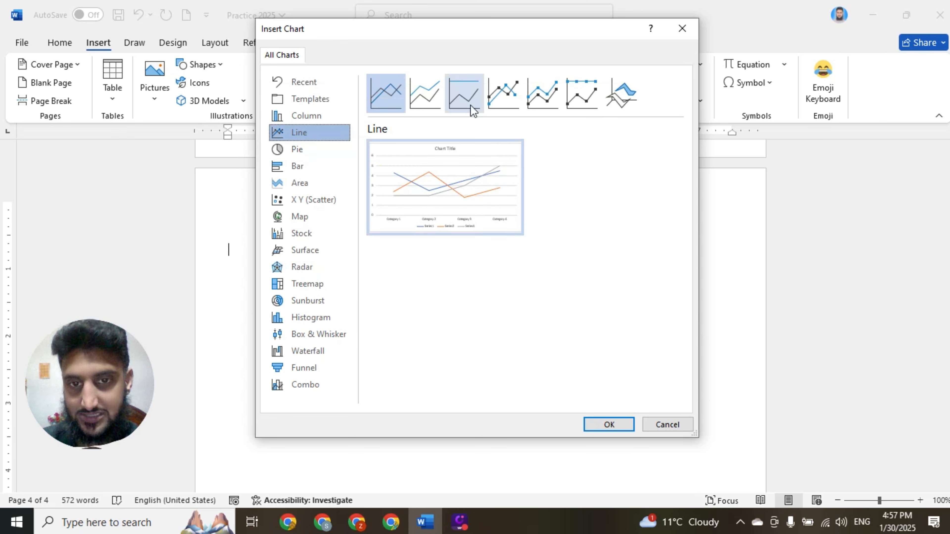
left_click(462, 99)
left_click(494, 98)
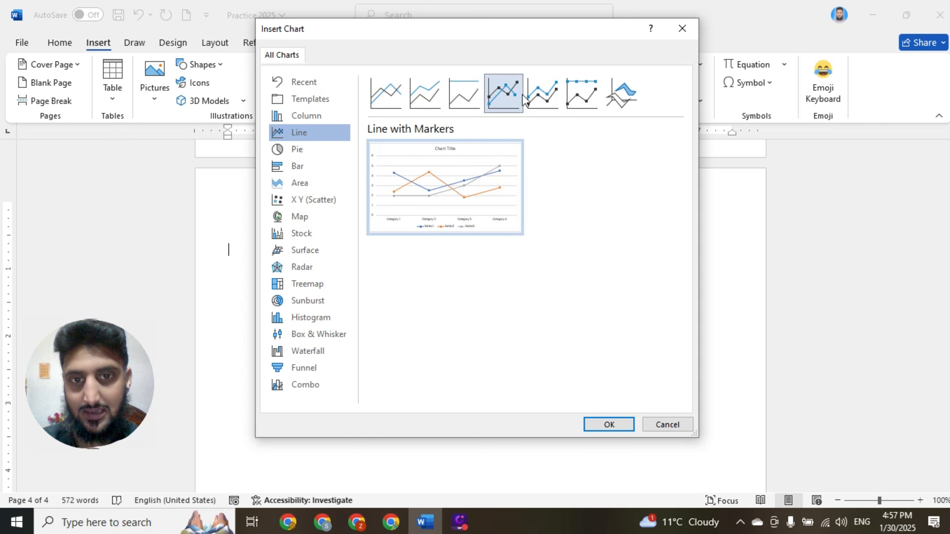
left_click(547, 95)
left_click(587, 92)
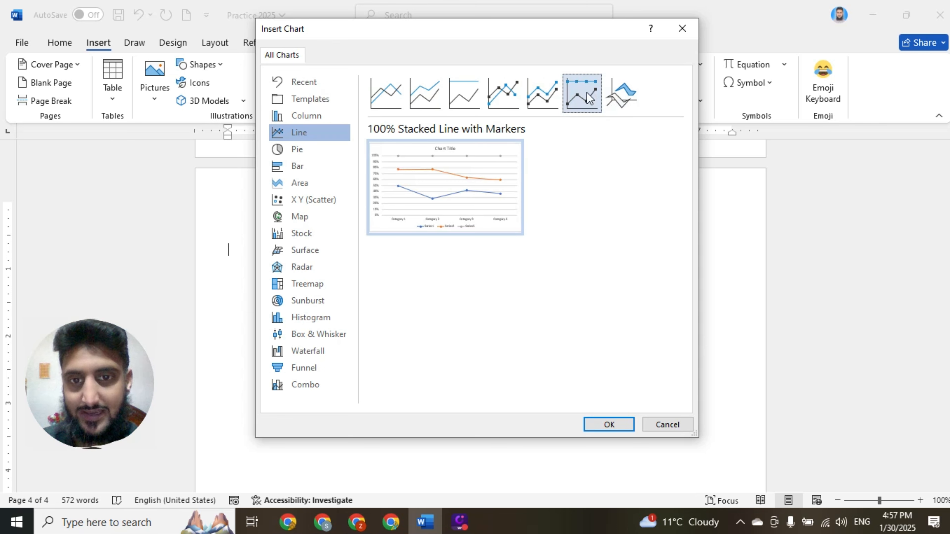
left_click(621, 93)
left_click(383, 108)
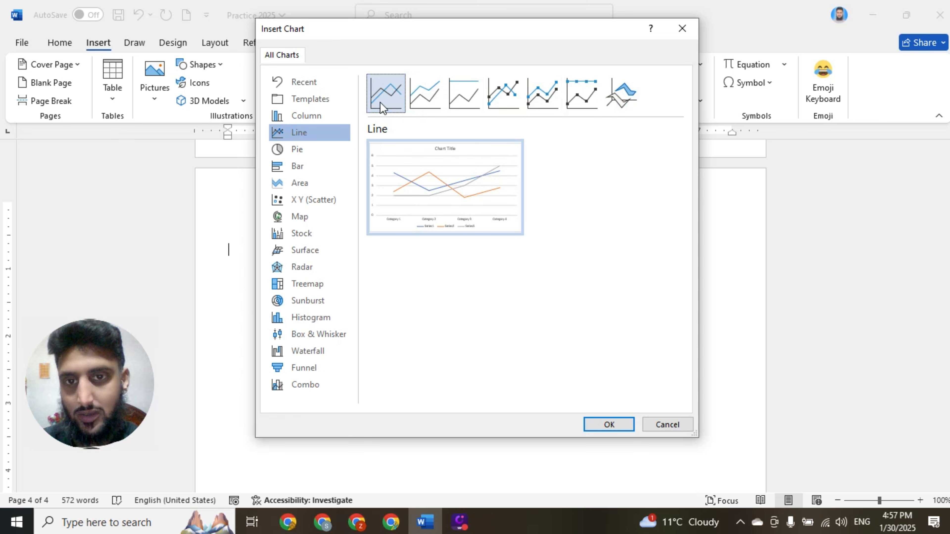
- Browse the remaining chart categories from Pie and Bar through Scatter, Stock, Radar and Histogram to Box & Whisker
left_click(306, 157)
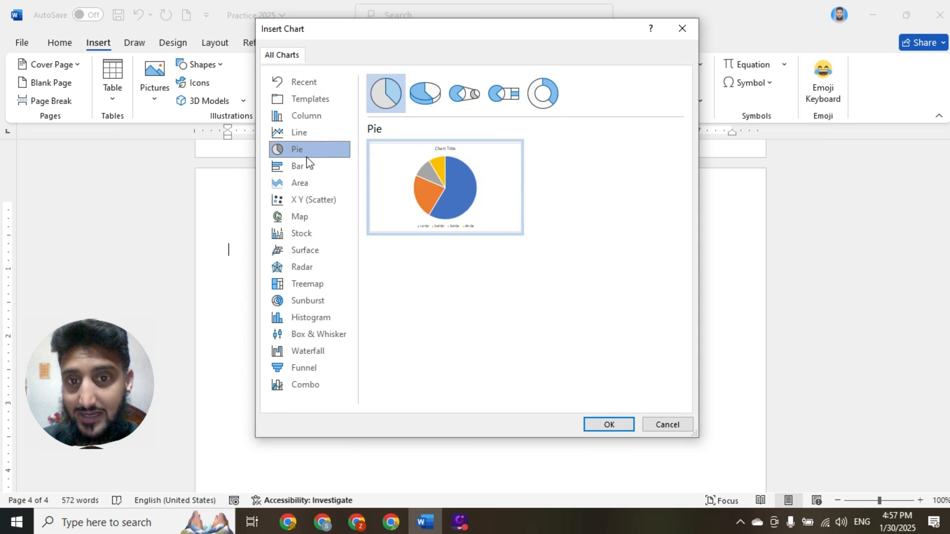
left_click(308, 170)
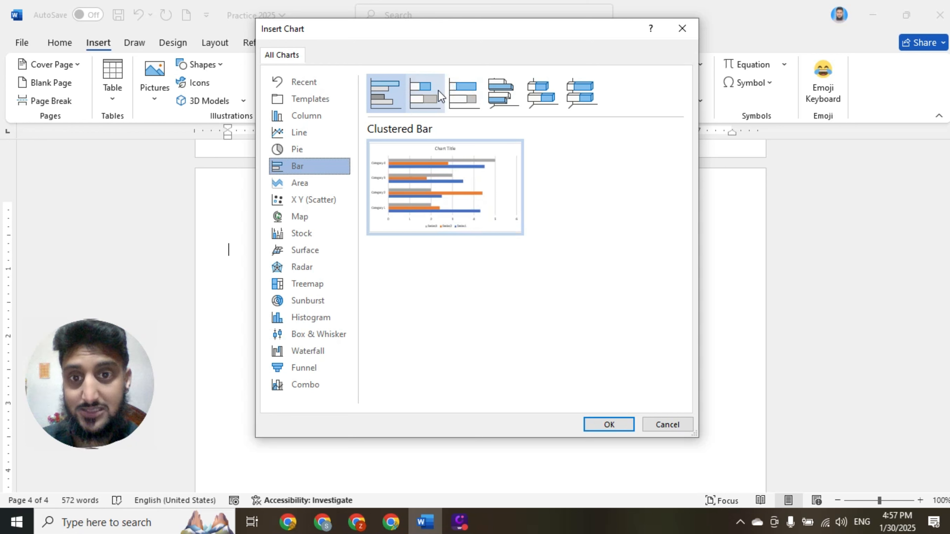
left_click(318, 184)
left_click(314, 206)
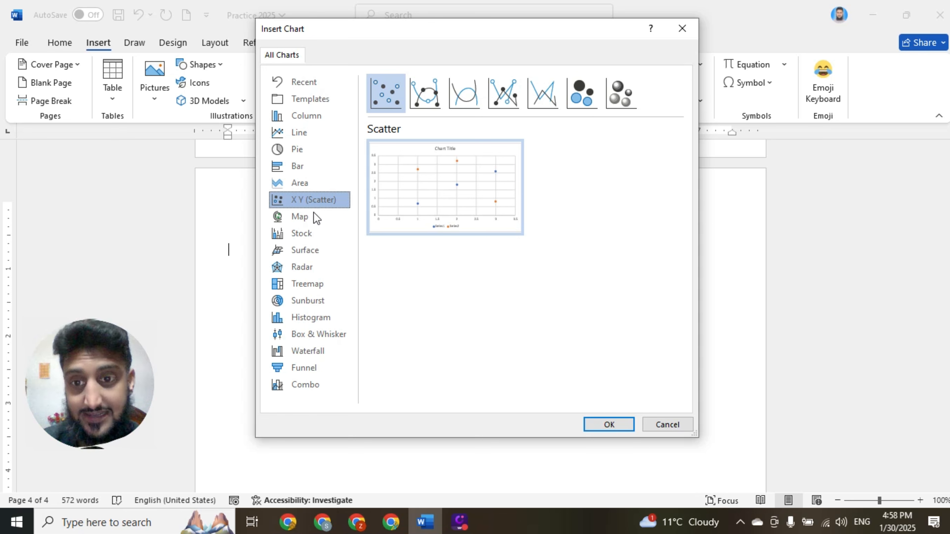
left_click(312, 216)
left_click(309, 234)
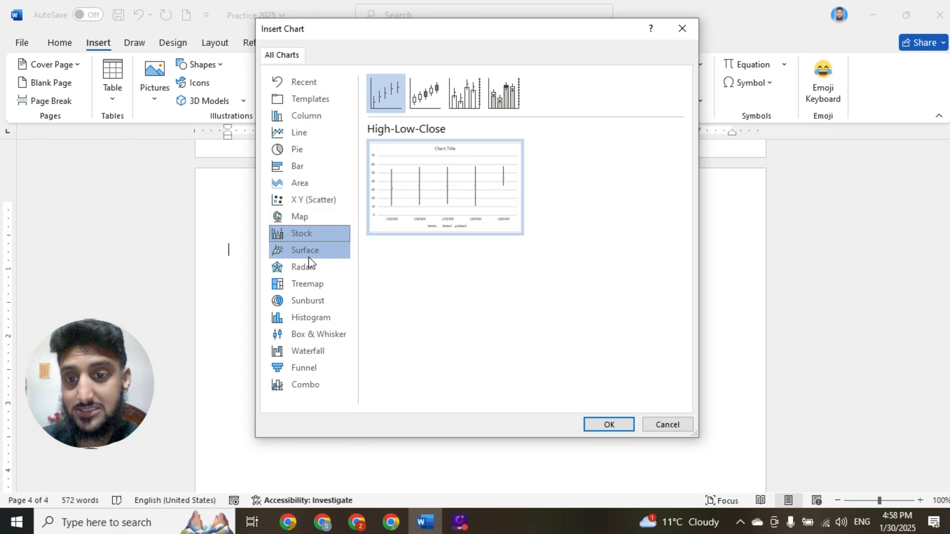
left_click(309, 257)
left_click(309, 266)
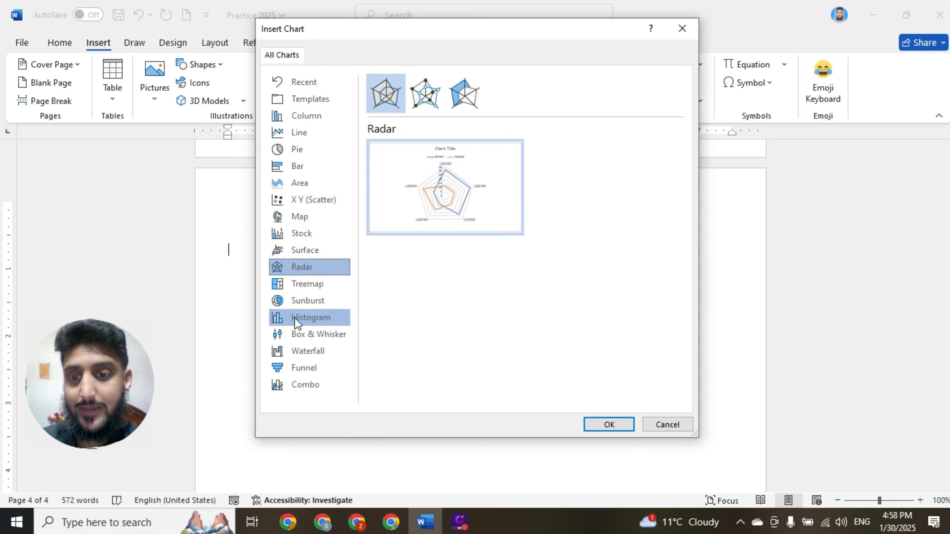
left_click(312, 322)
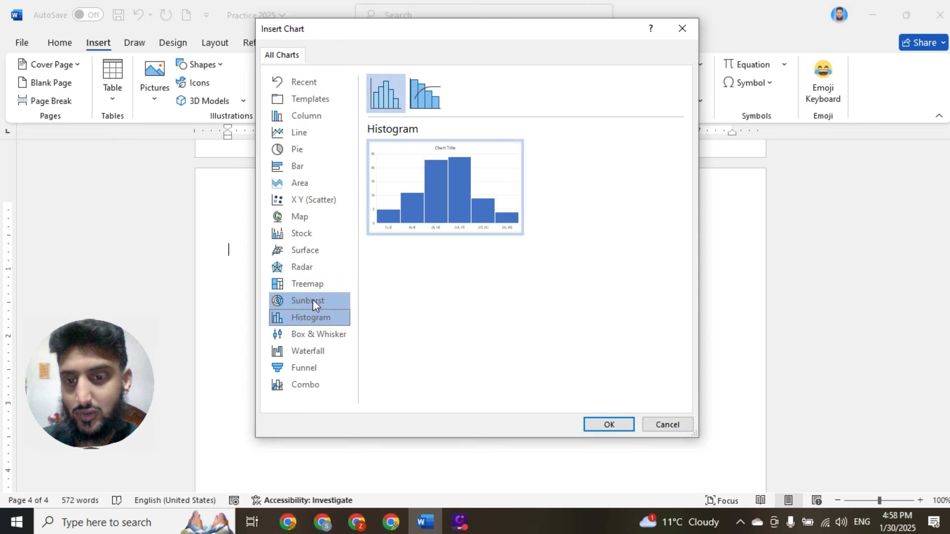
left_click(314, 306)
left_click(319, 331)
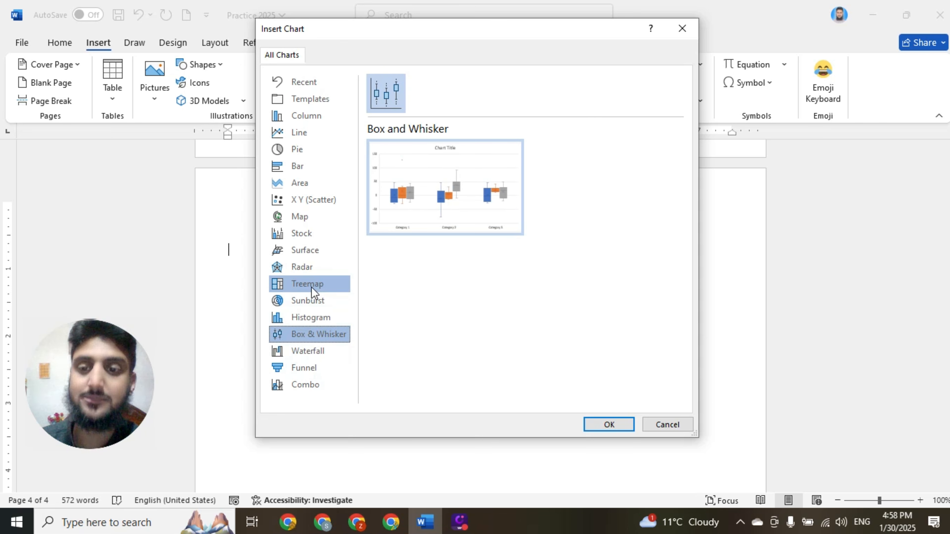
- Insert a Clustered Column chart at the cursor on the blank page
left_click(306, 116)
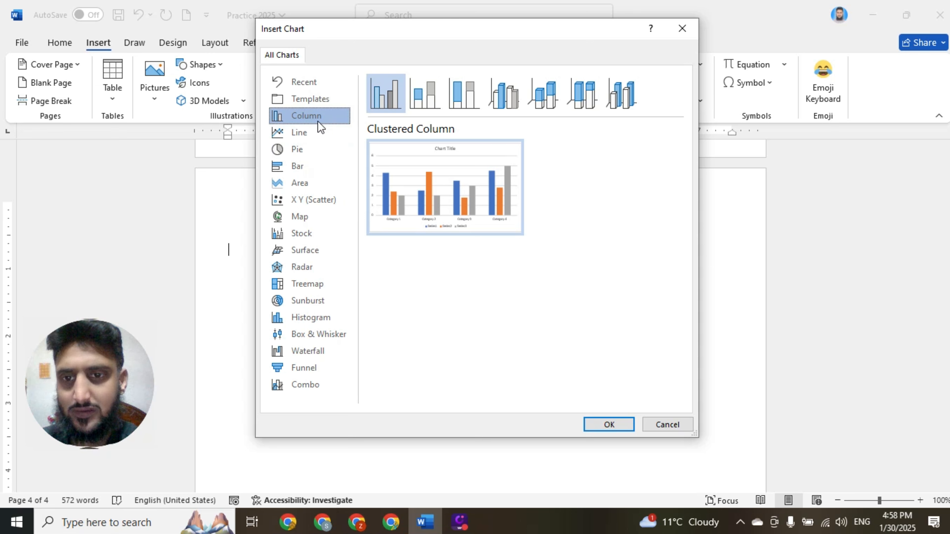
mouse_move(399, 183)
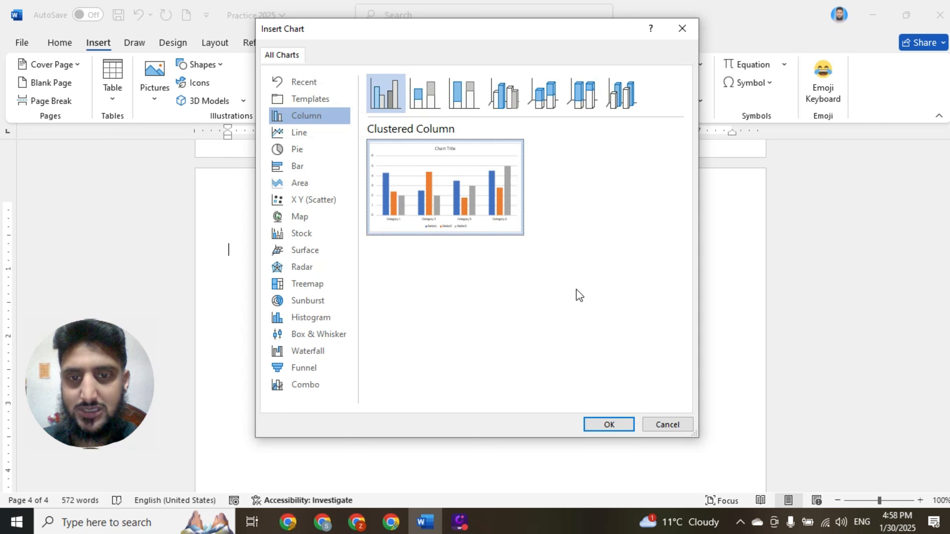
left_click(609, 426)
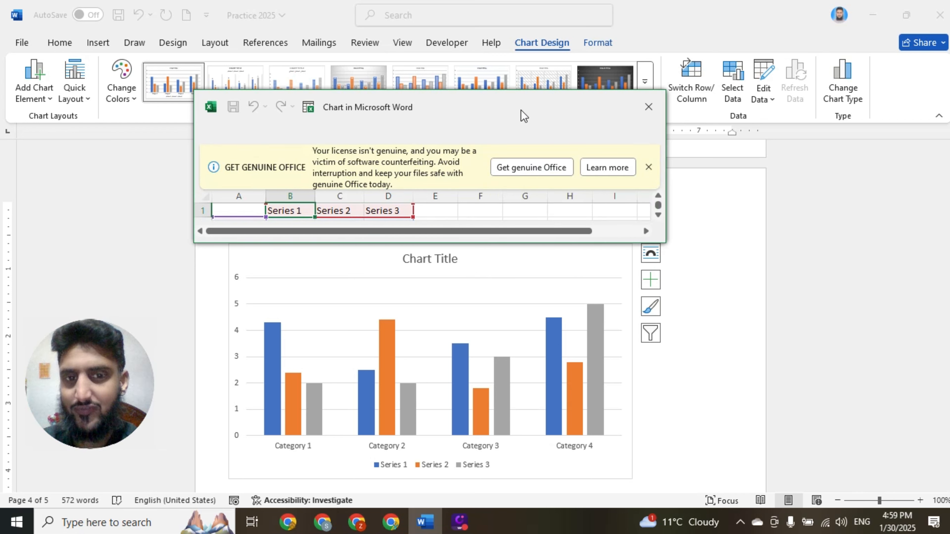
- Dismiss the licence notice in the chart's data sheet and move the sheet window up, clear of the chart
left_click(648, 167)
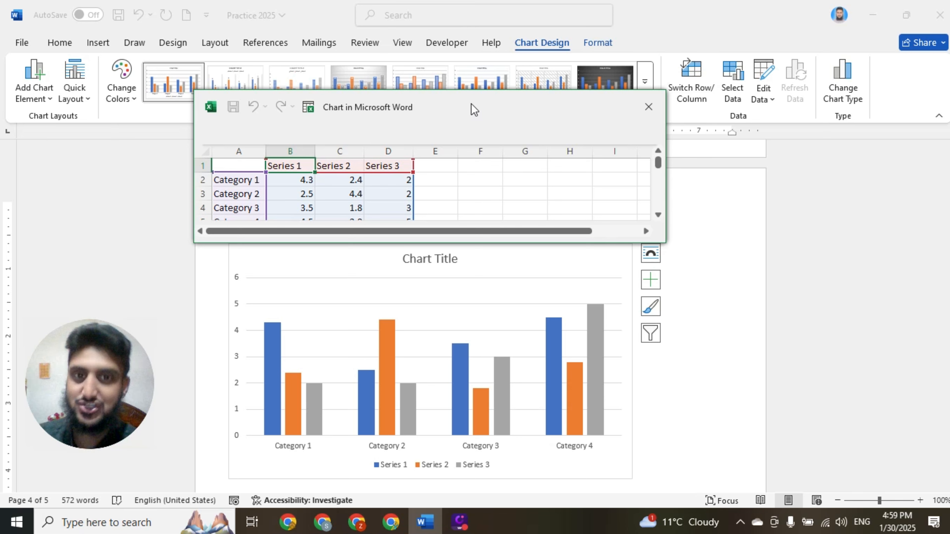
left_click_drag(471, 104, 471, 42)
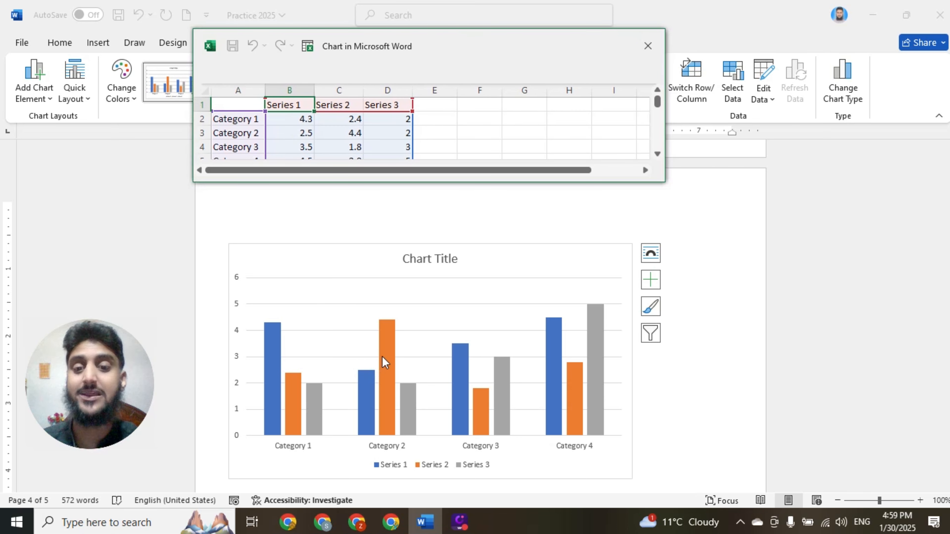